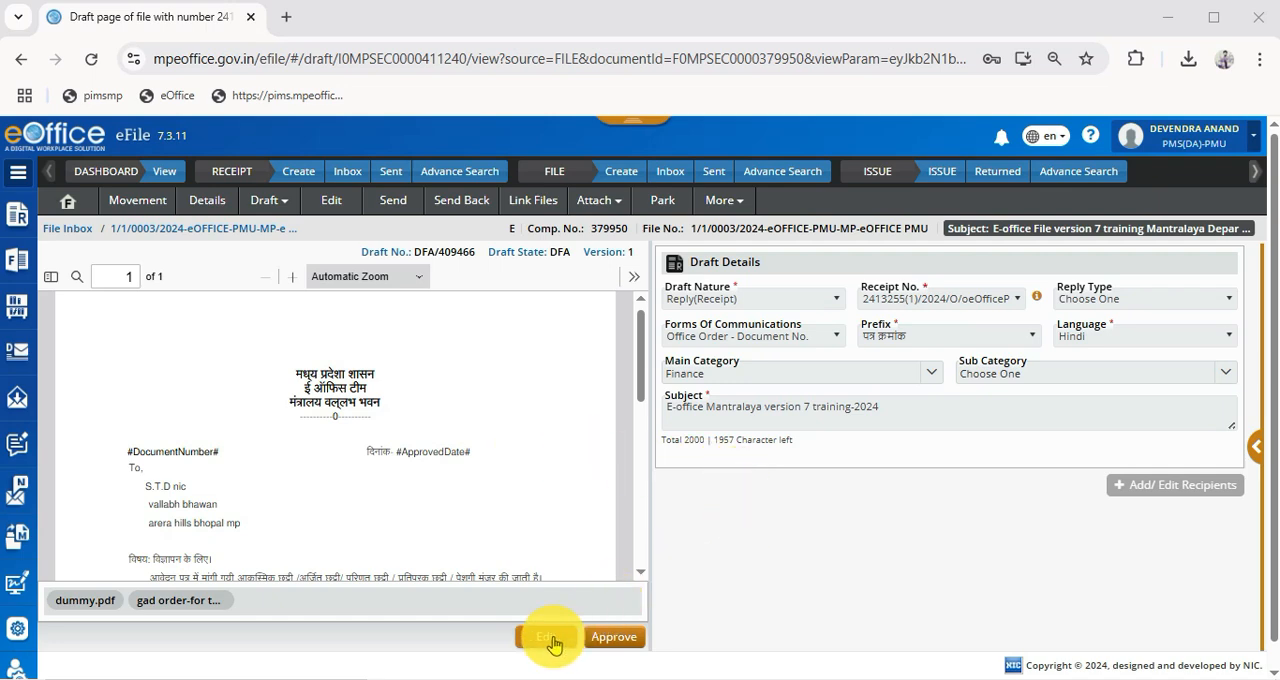
- Open the draft for editing and bring up its form for adding recipients
{"action": "left_click", "coordinate": [548, 640]}
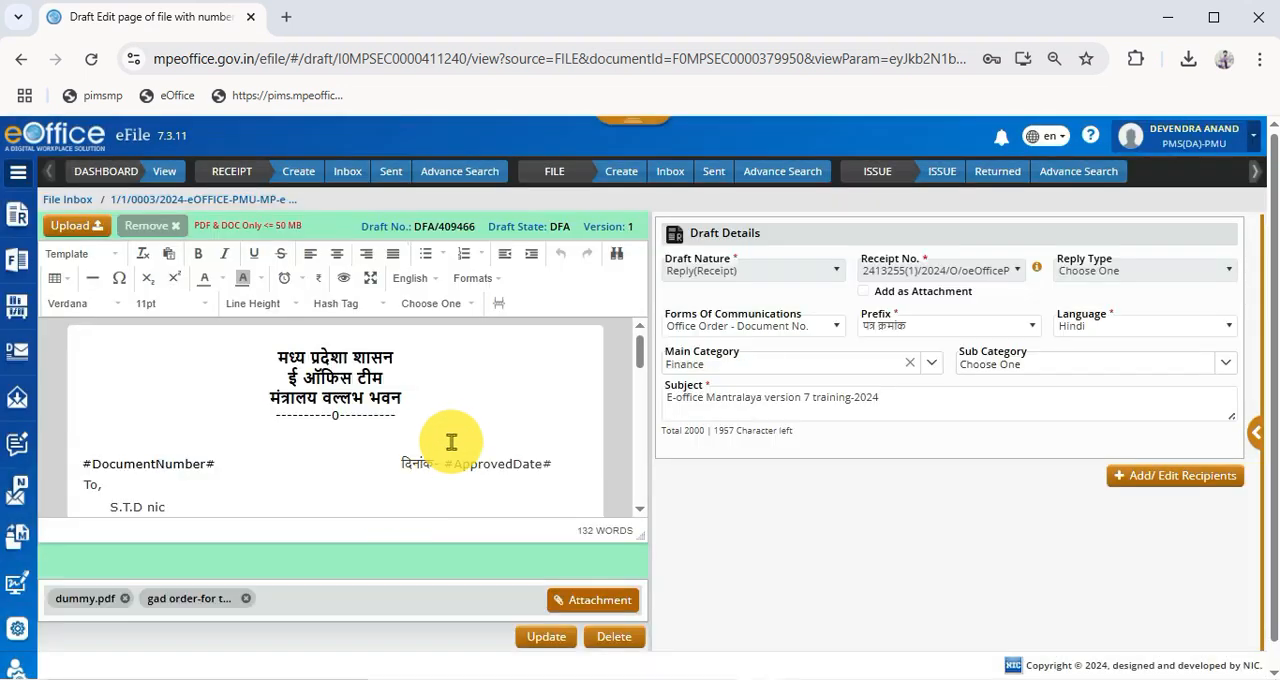
{"action": "scroll", "coordinate": [492, 452], "scroll_direction": "down", "scroll_amount": 5}
{"action": "scroll", "coordinate": [494, 453], "scroll_direction": "up", "scroll_amount": 3}
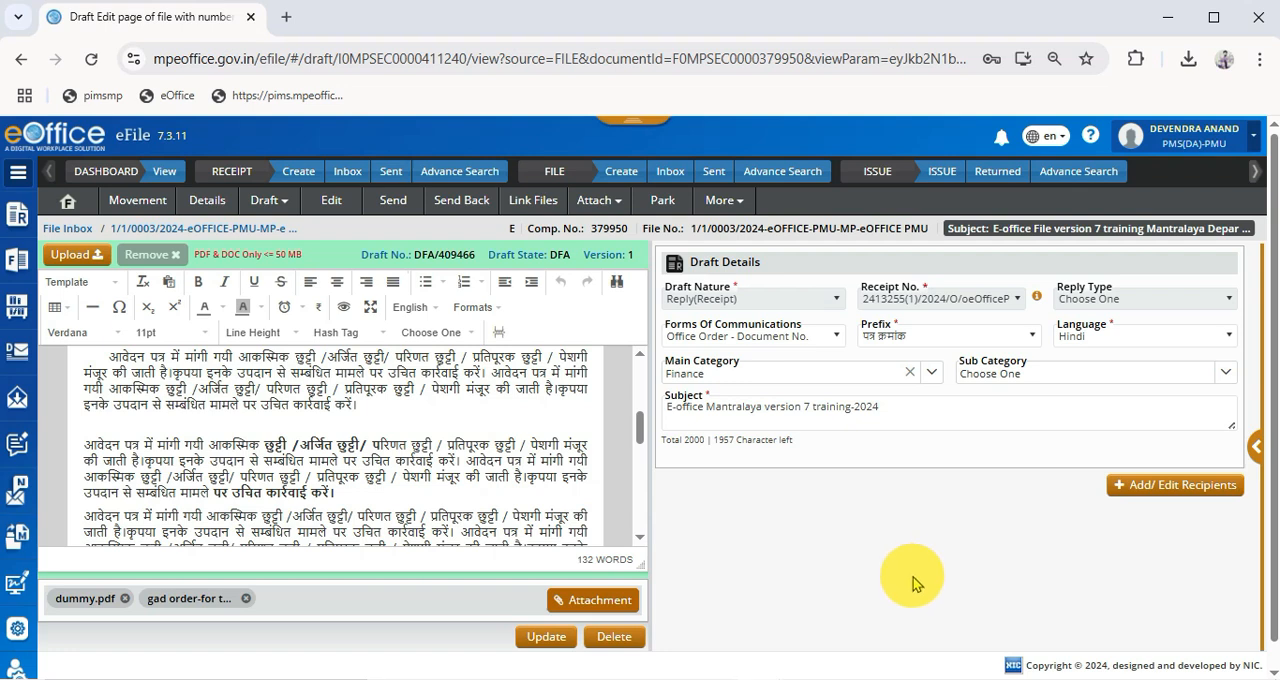
{"action": "left_click", "coordinate": [1176, 487]}
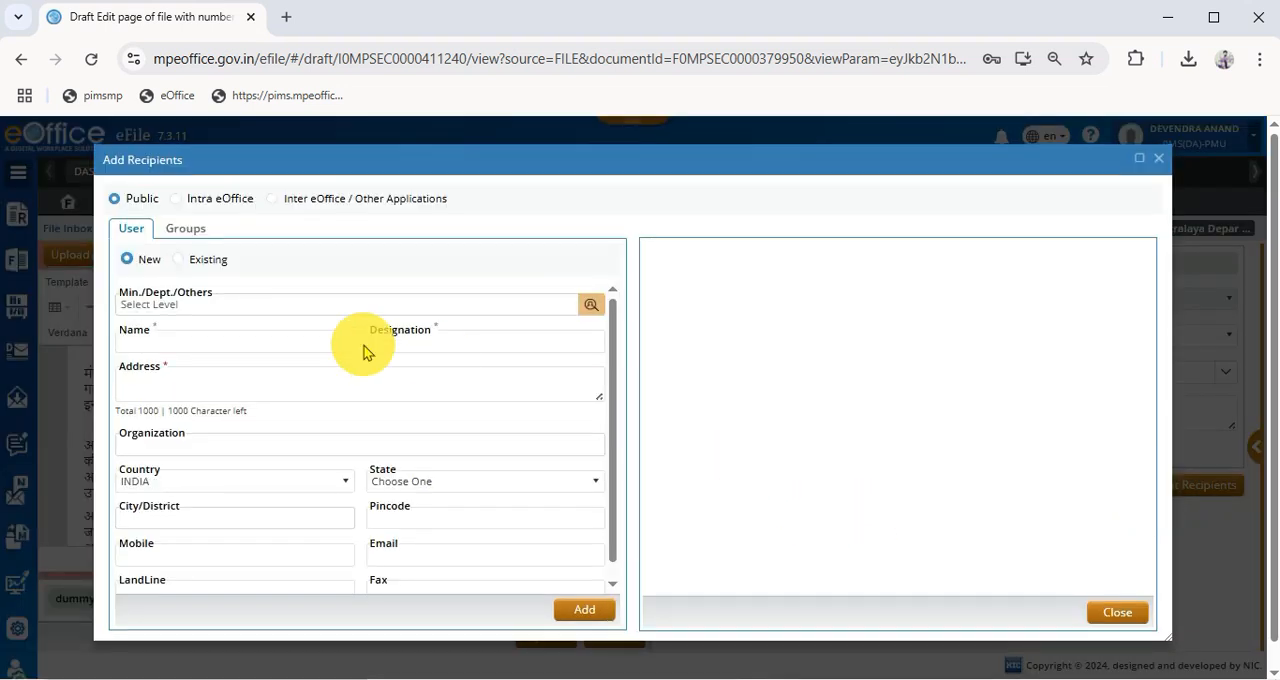
{"action": "left_click_drag", "start_coordinate": [257, 158], "coordinate": [259, 147]}
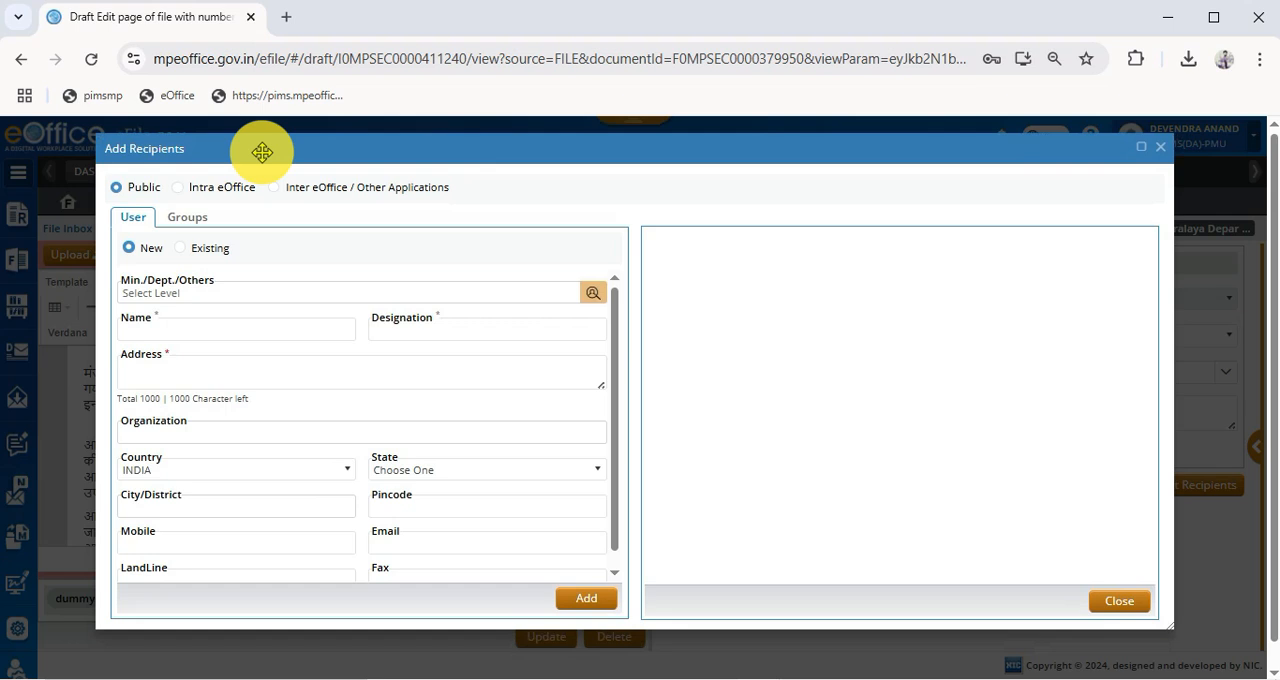
{"action": "left_click", "coordinate": [180, 331]}
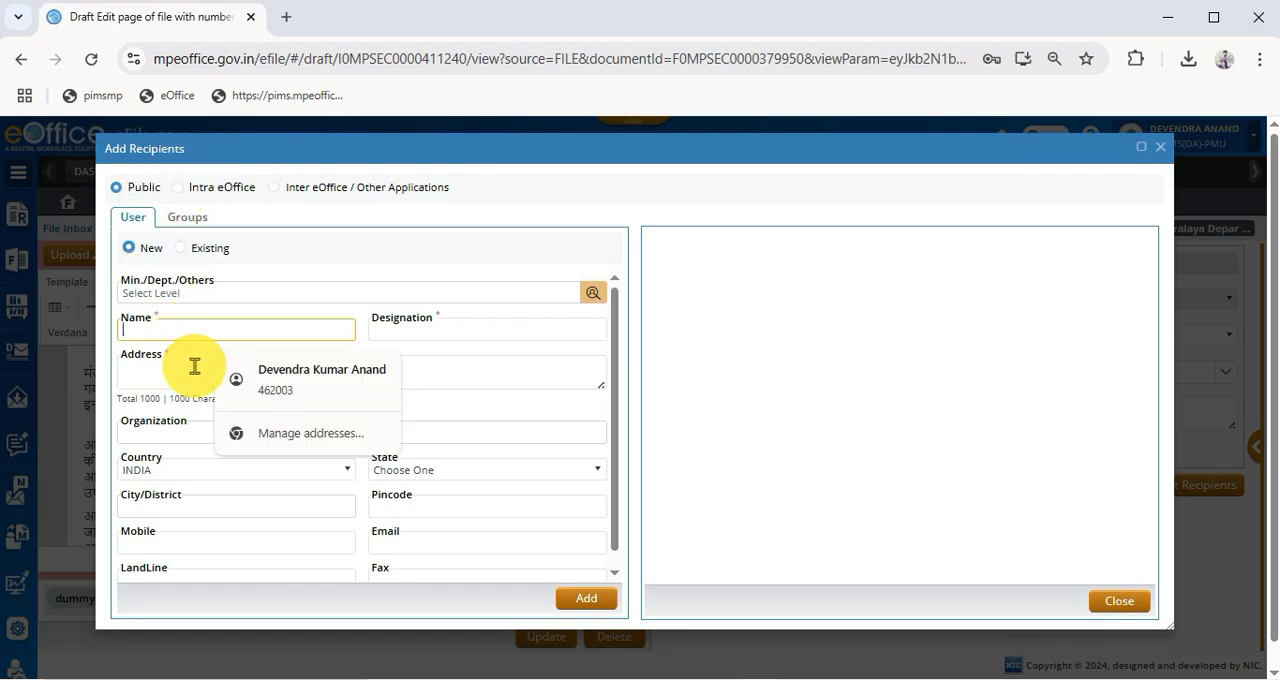
{"action": "left_click", "coordinate": [374, 329]}
{"action": "left_click", "coordinate": [127, 378]}
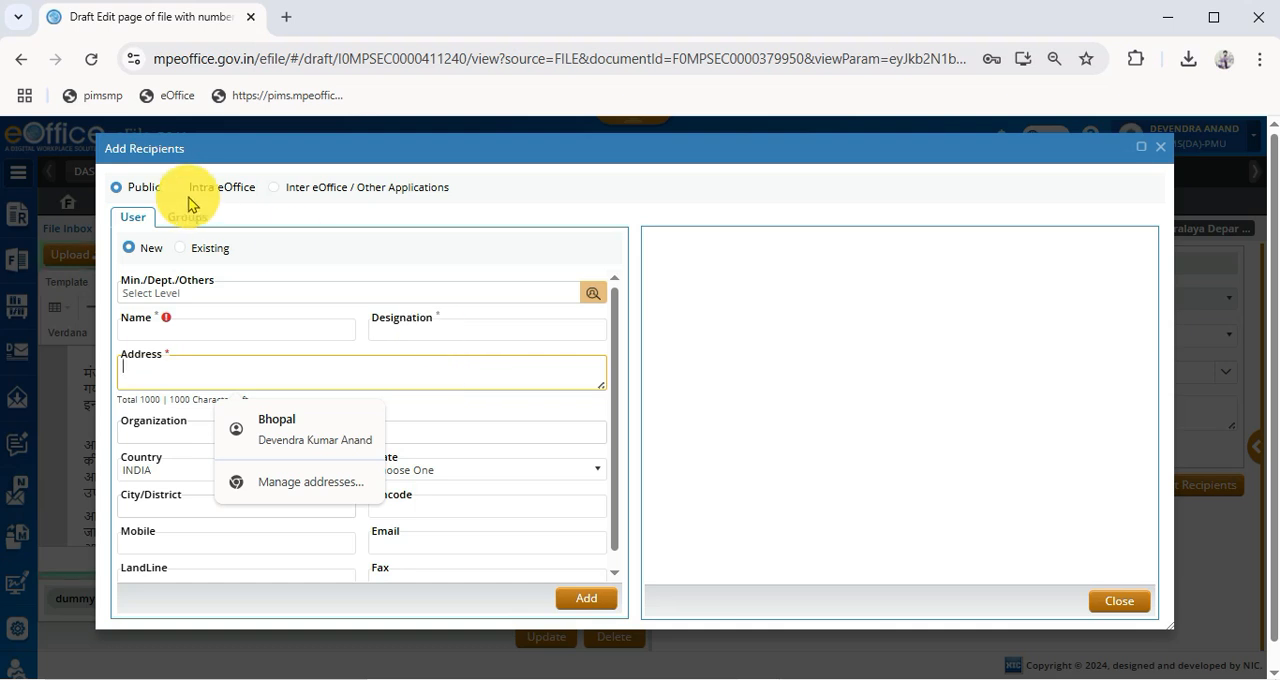
- Switch the recipient type to Intra eOffice and list the contacts of the General Administration Department
{"action": "left_click", "coordinate": [203, 190]}
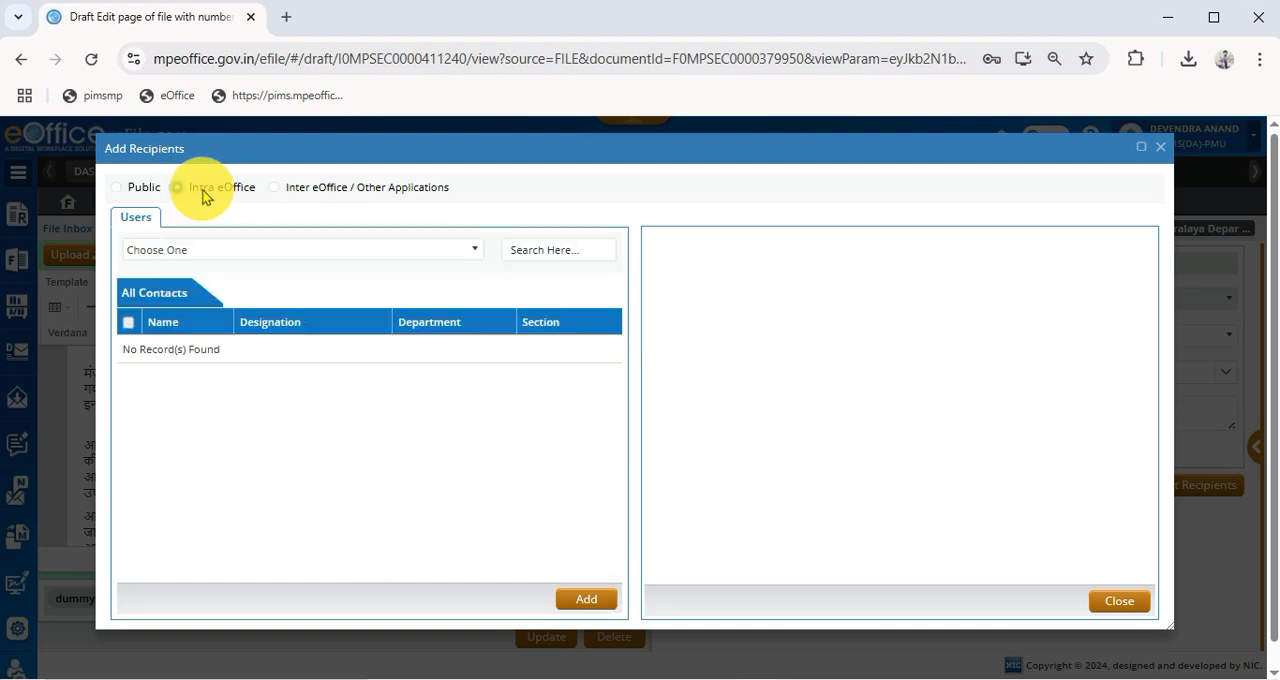
{"action": "left_click", "coordinate": [296, 252]}
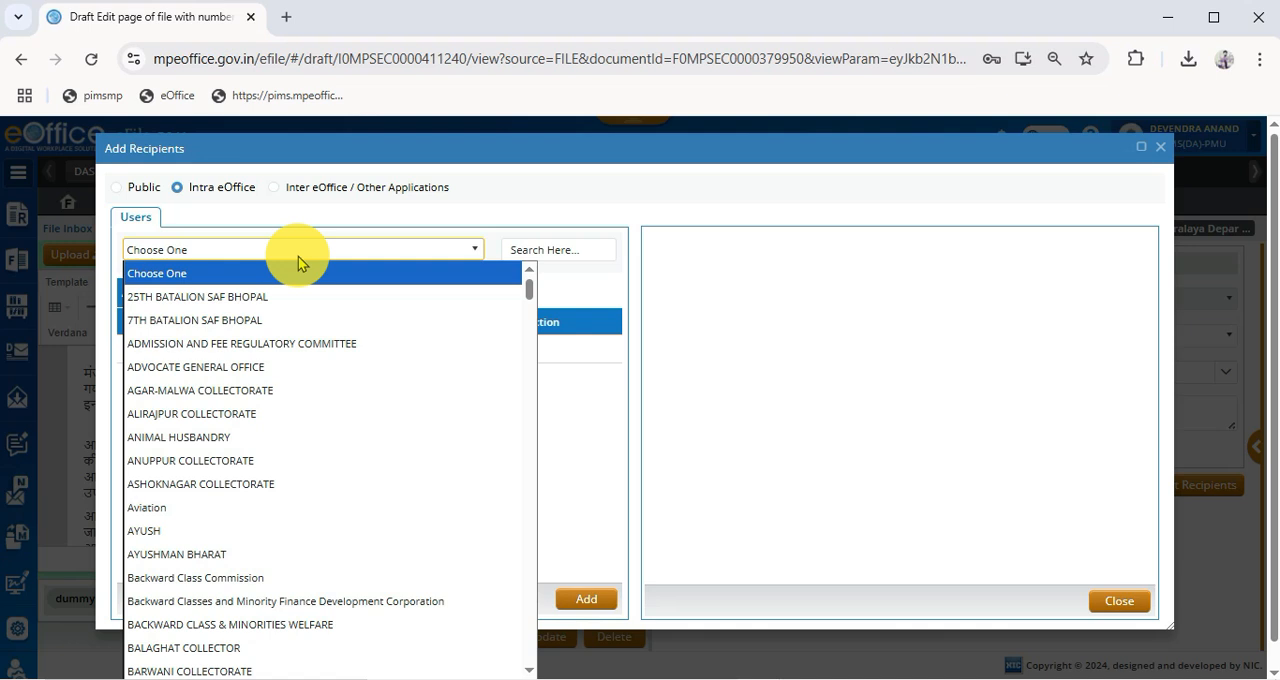
{"action": "key", "text": "g"}
{"action": "key", "text": "Return"}
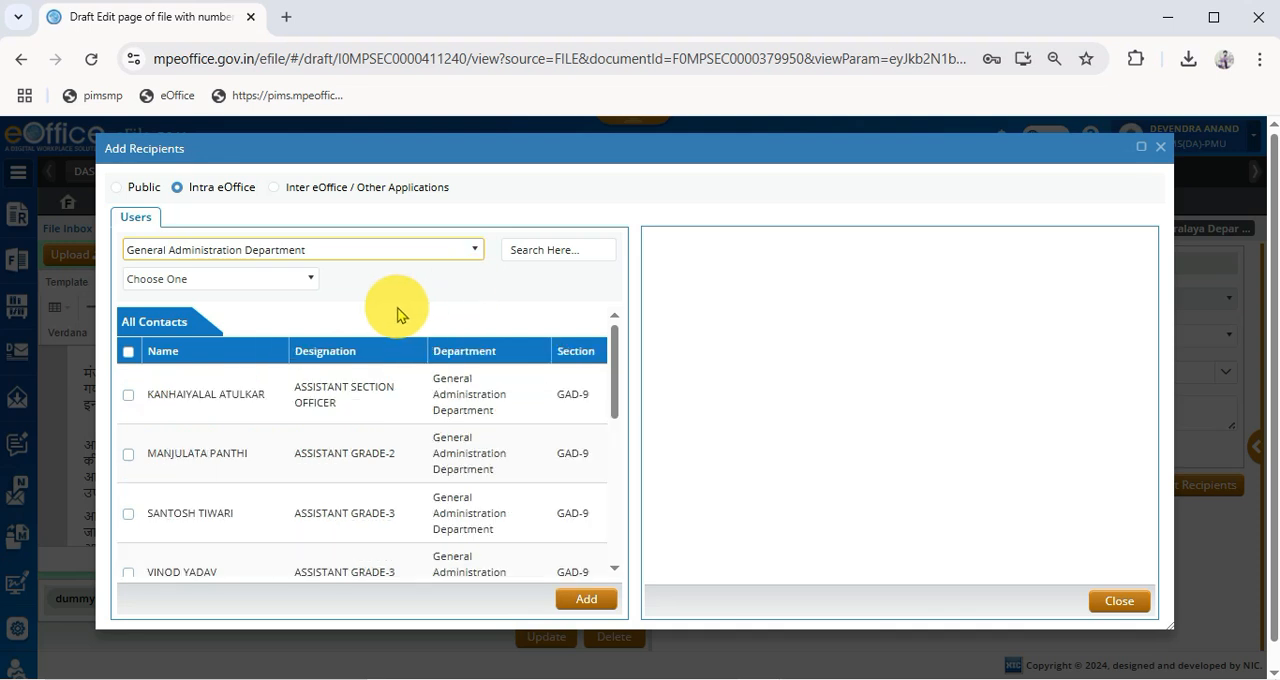
- Search the department's contacts for "SHA" and "DU", and clear the search to restore the full list
{"action": "left_click", "coordinate": [557, 251]}
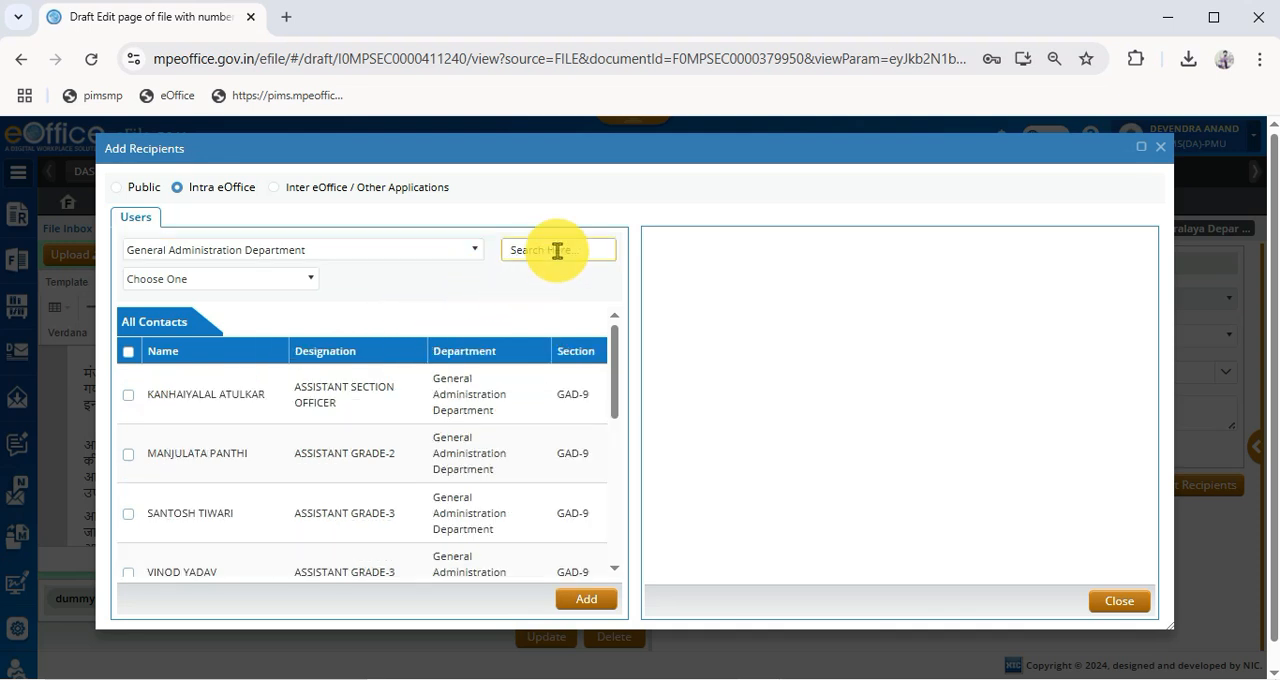
{"action": "left_click", "coordinate": [300, 279]}
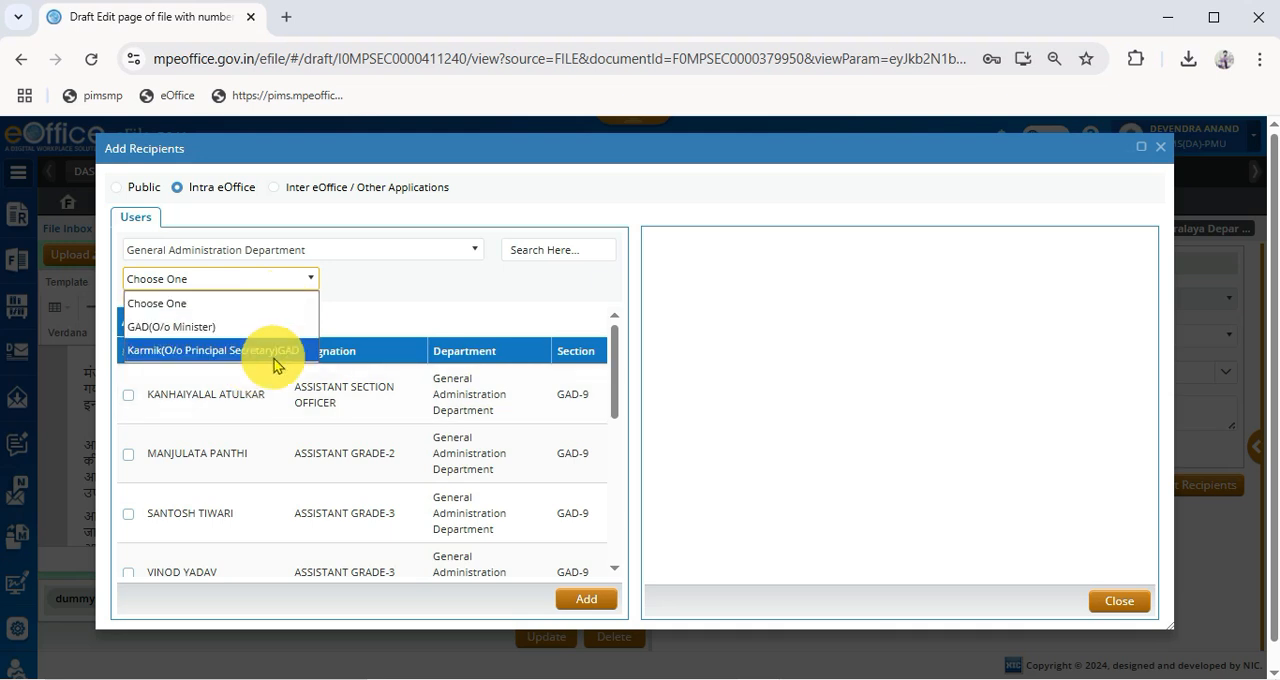
{"action": "left_click", "coordinate": [543, 280]}
{"action": "left_click", "coordinate": [571, 252]}
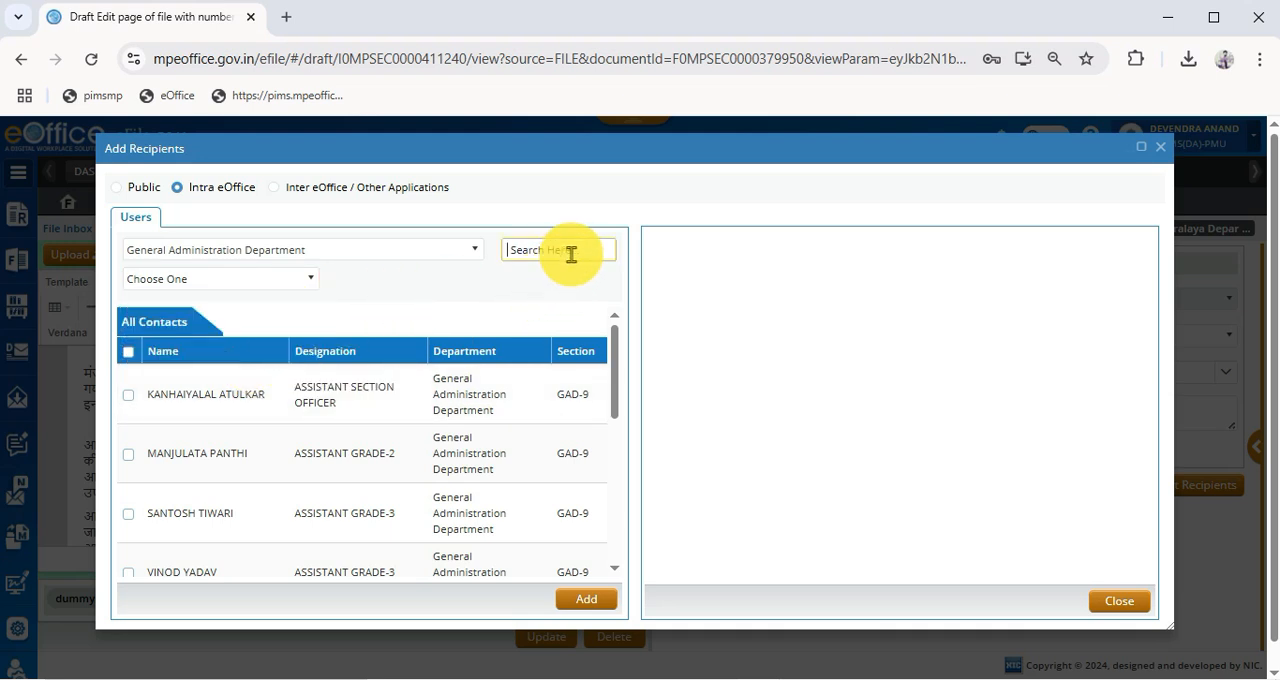
{"action": "type", "text": "SHA"}
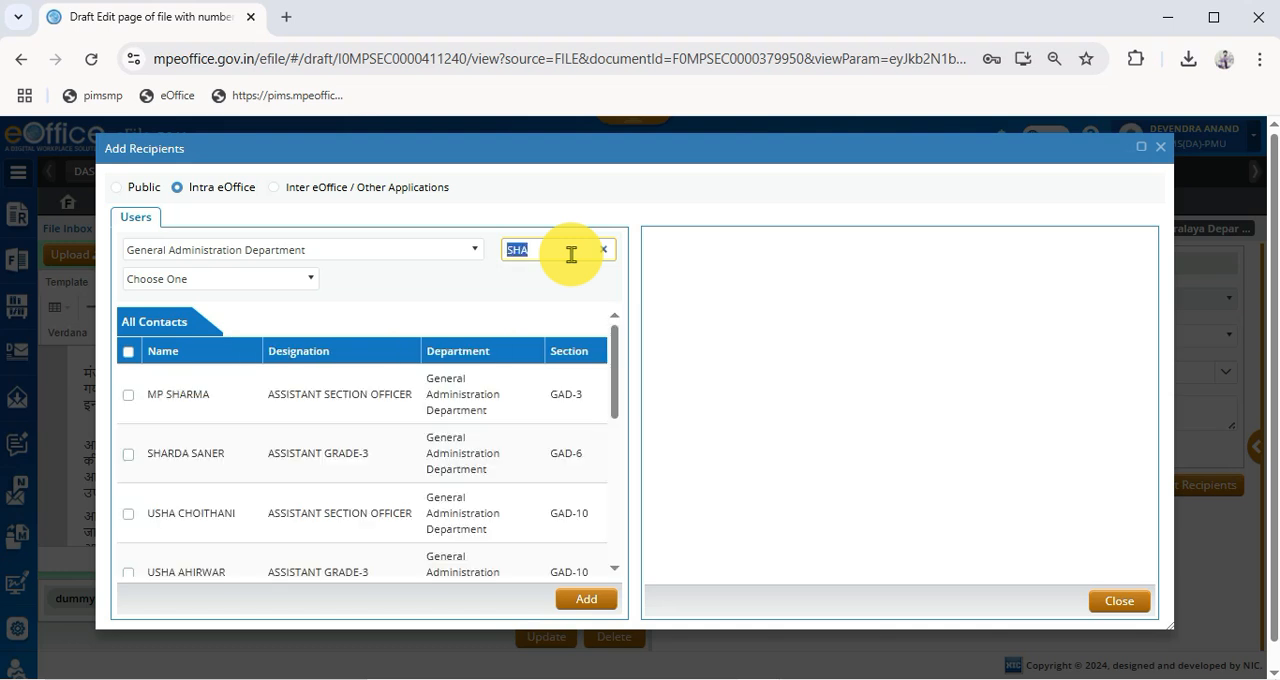
{"action": "type", "text": "DU"}
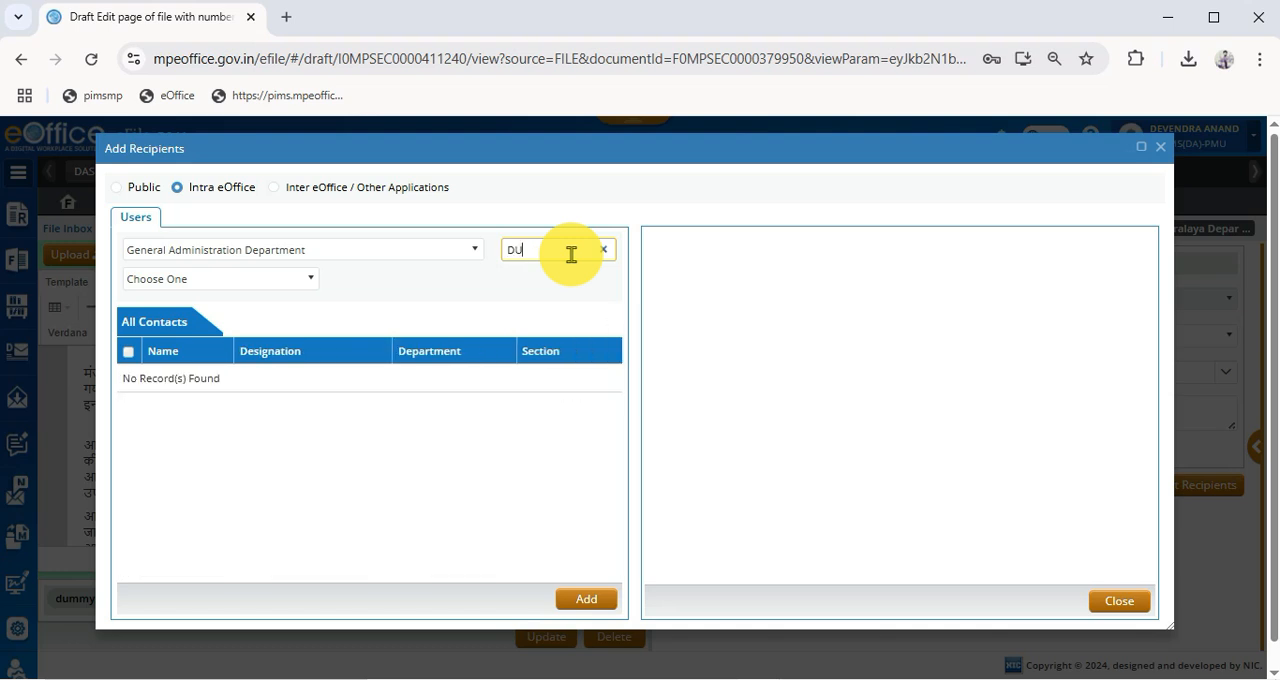
{"action": "key", "text": "BackSpace"}
{"action": "key", "text": "BackSpace"}
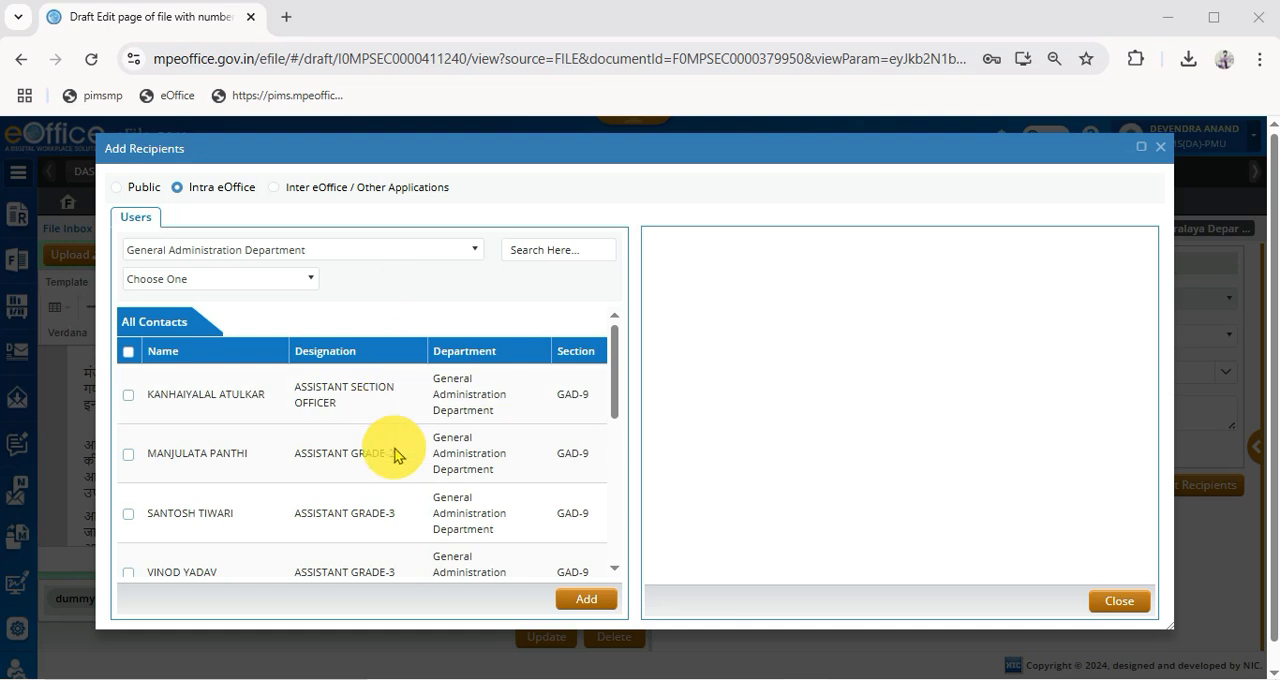
- Add the first Assistant Grade-3 contact listed in section GAD-9 as a recipient and close the recipient form
{"action": "left_click_drag", "start_coordinate": [150, 395], "coordinate": [257, 397]}
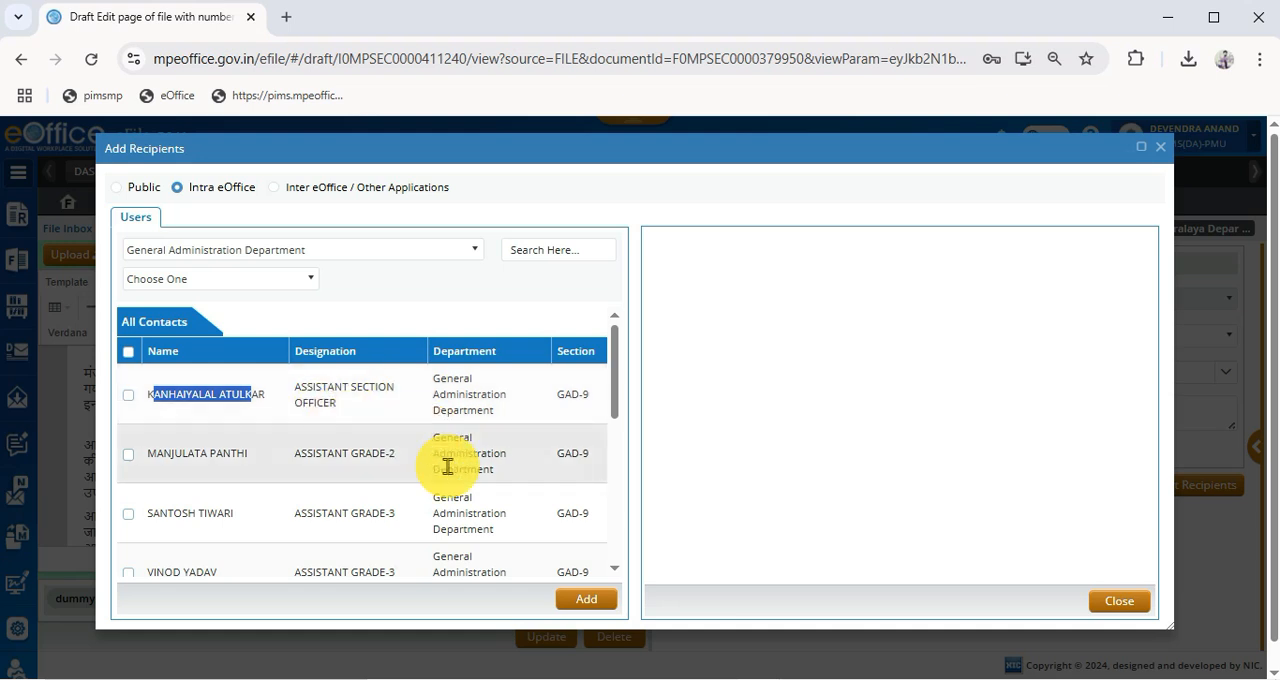
{"action": "left_click", "coordinate": [391, 425]}
{"action": "scroll", "coordinate": [394, 423], "scroll_direction": "down", "scroll_amount": 1}
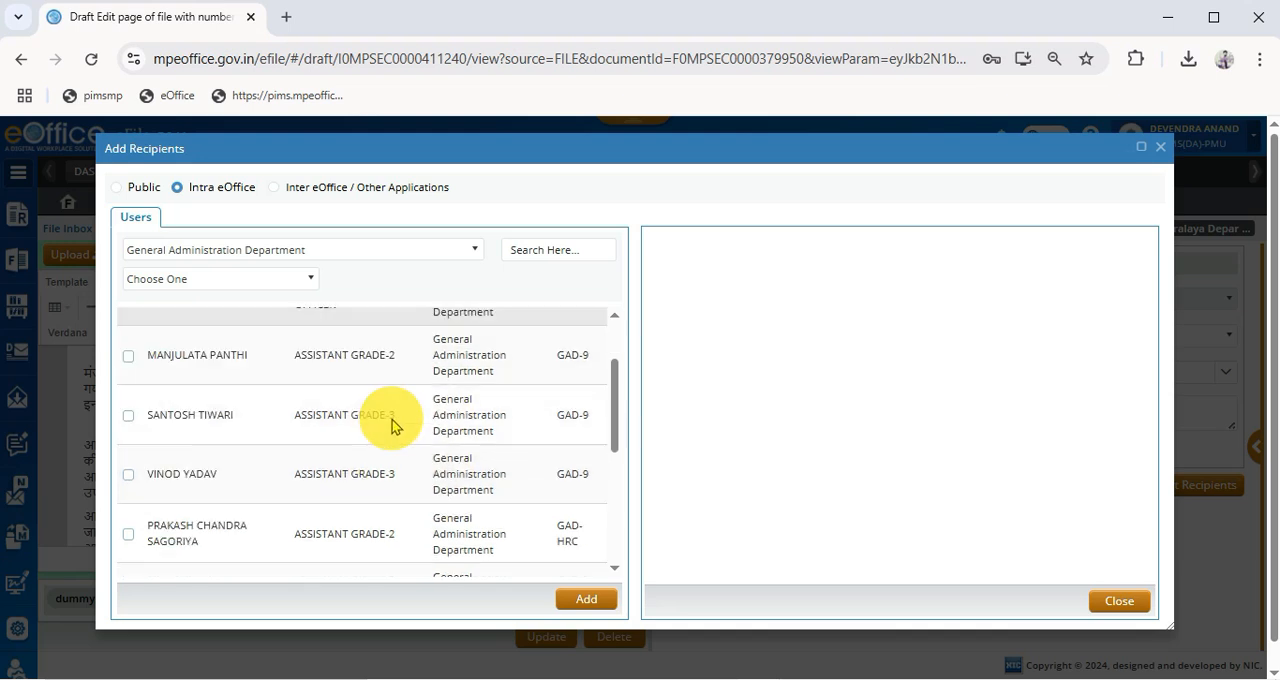
{"action": "left_click", "coordinate": [128, 416]}
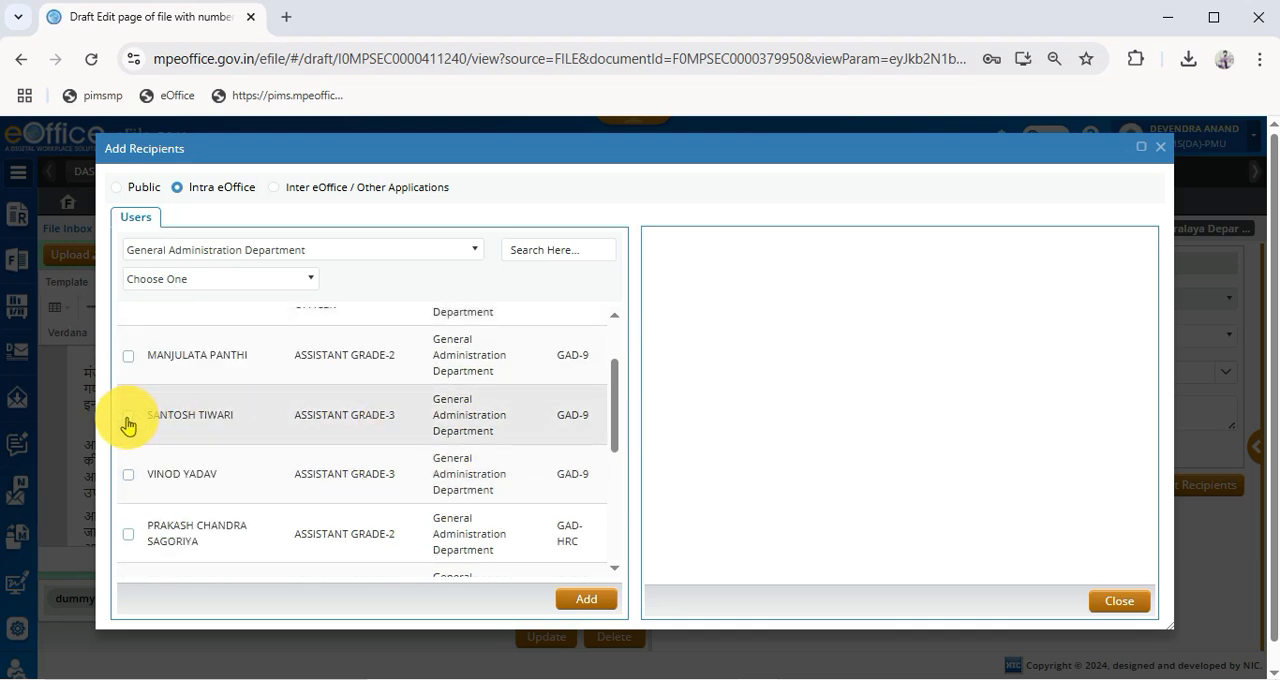
{"action": "left_click_drag", "start_coordinate": [290, 418], "coordinate": [427, 405]}
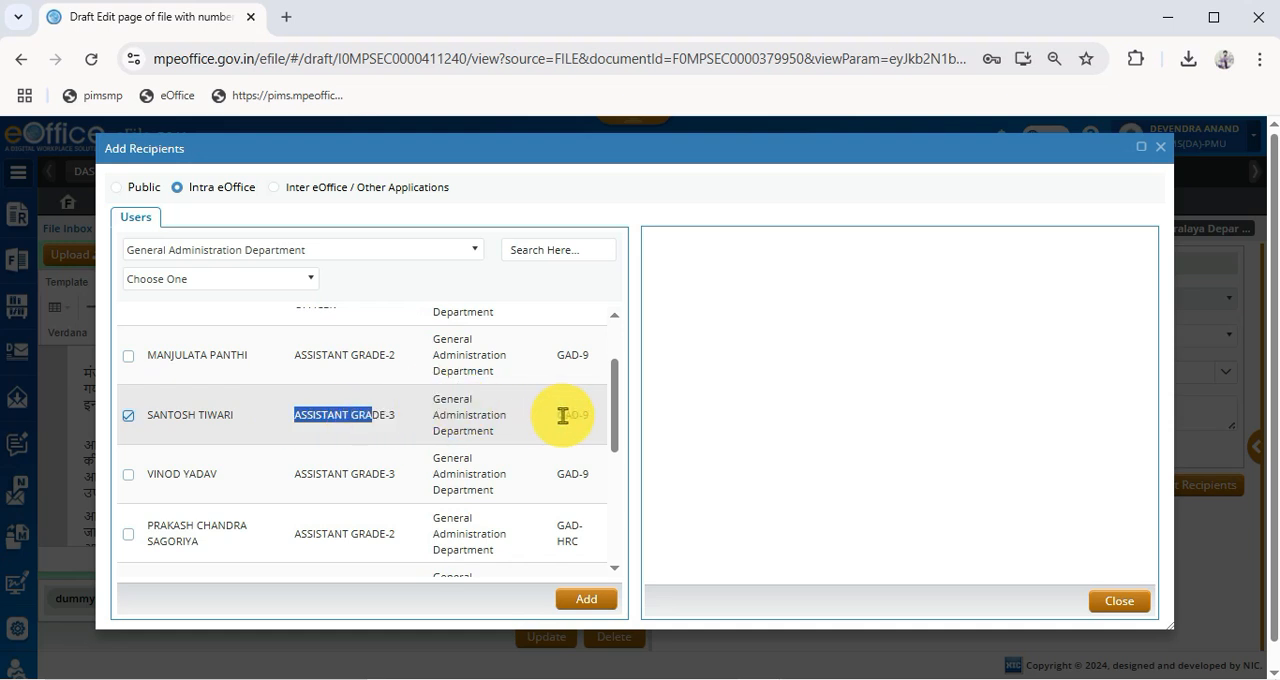
{"action": "left_click", "coordinate": [437, 414]}
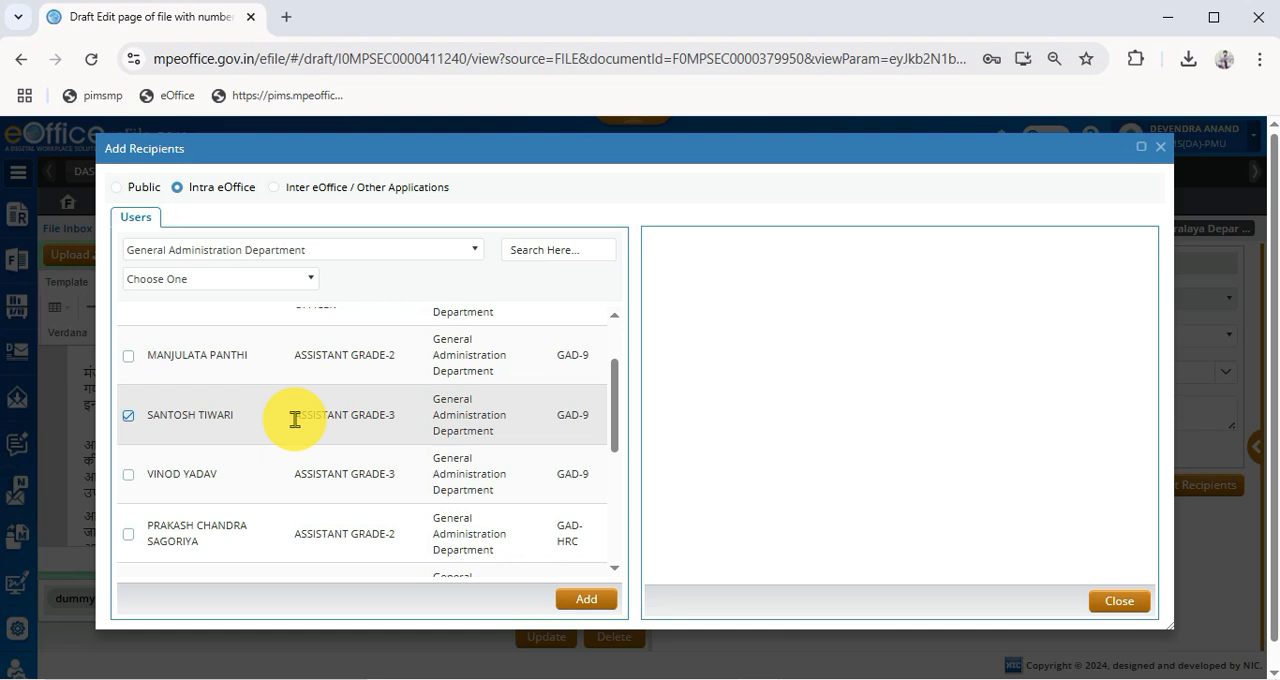
{"action": "left_click", "coordinate": [129, 421]}
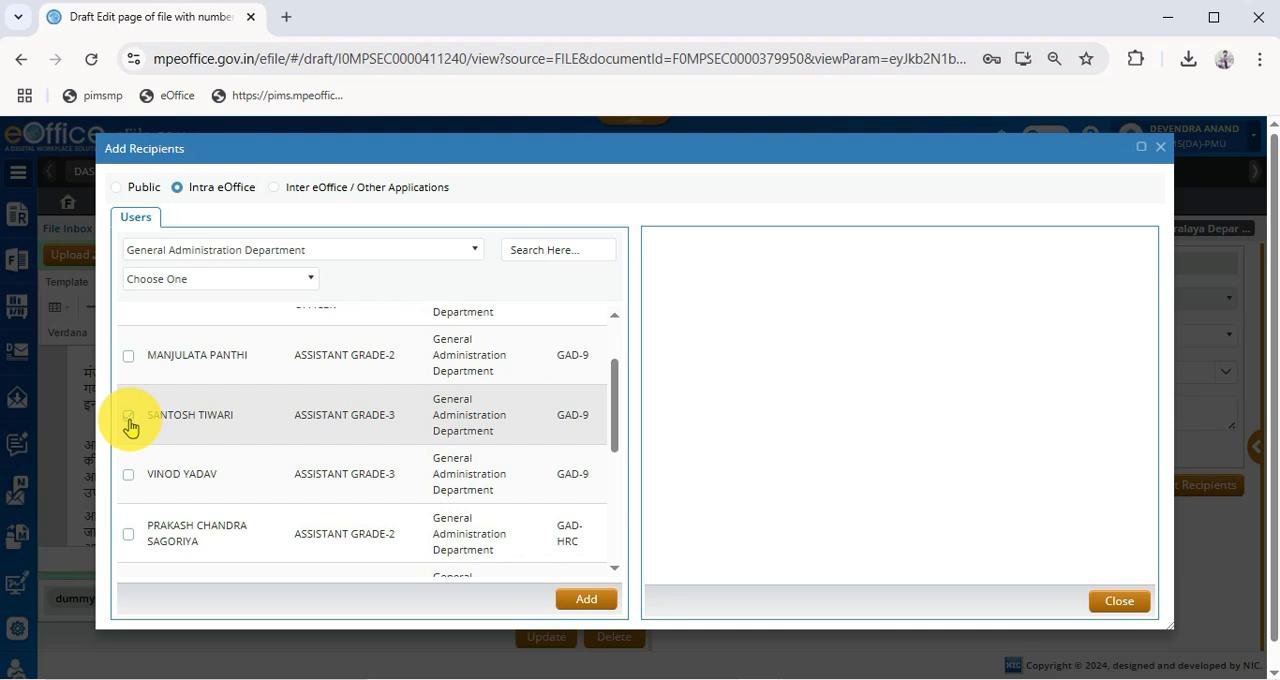
{"action": "left_click", "coordinate": [129, 424]}
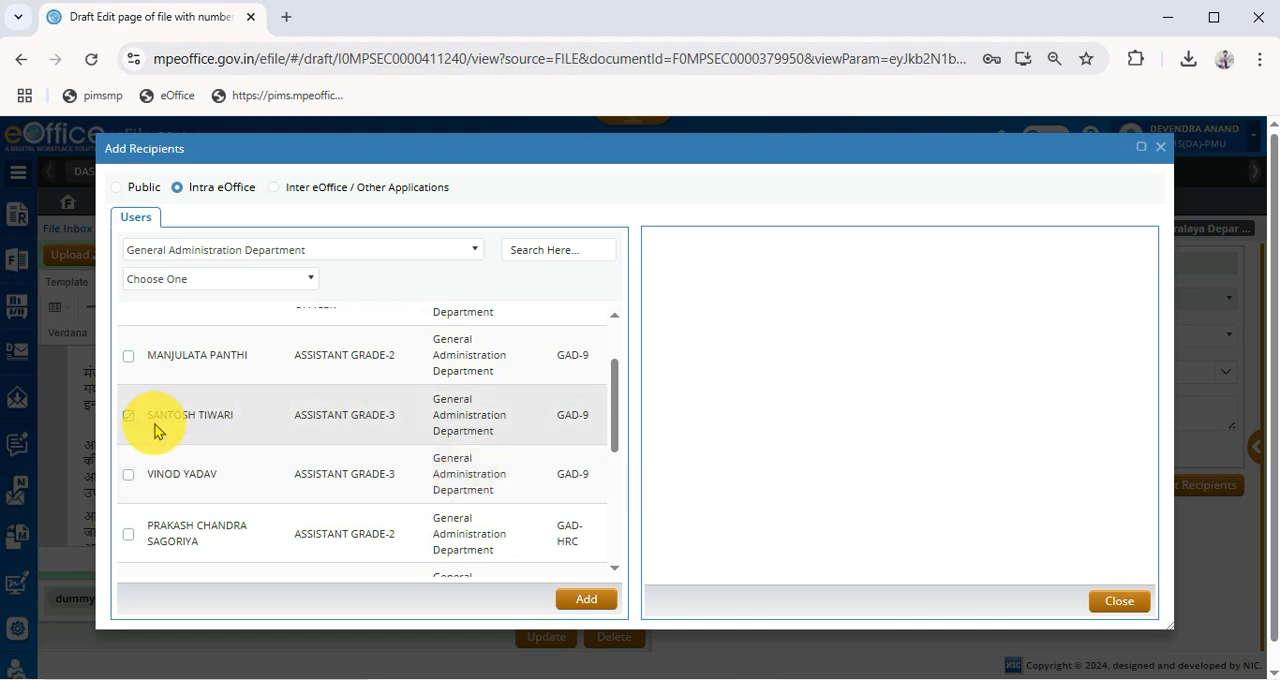
{"action": "left_click_drag", "start_coordinate": [149, 420], "coordinate": [300, 415]}
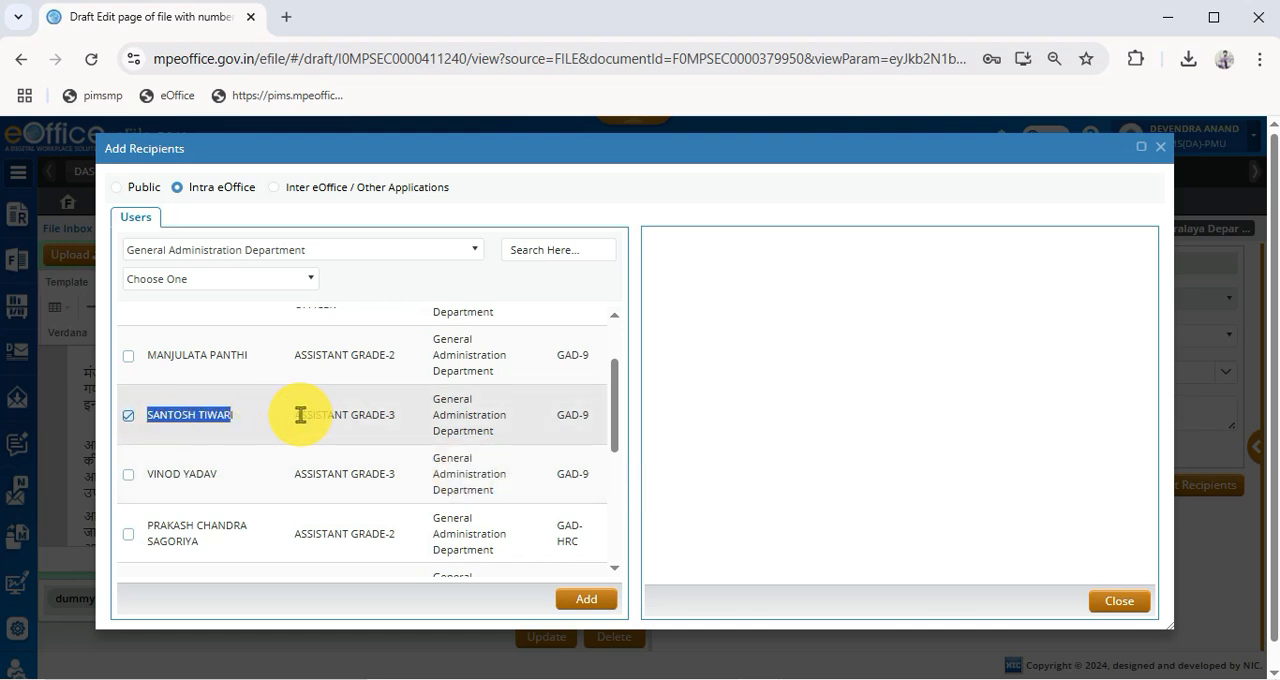
{"action": "left_click", "coordinate": [246, 429]}
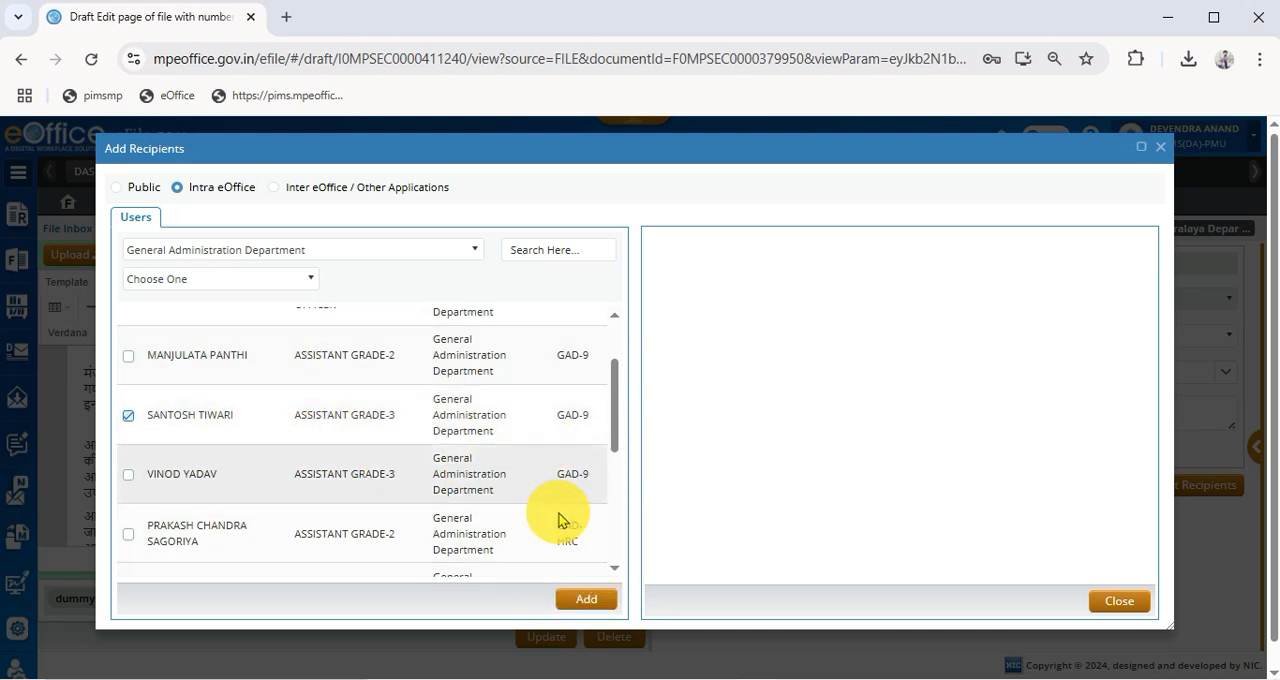
{"action": "left_click", "coordinate": [590, 602]}
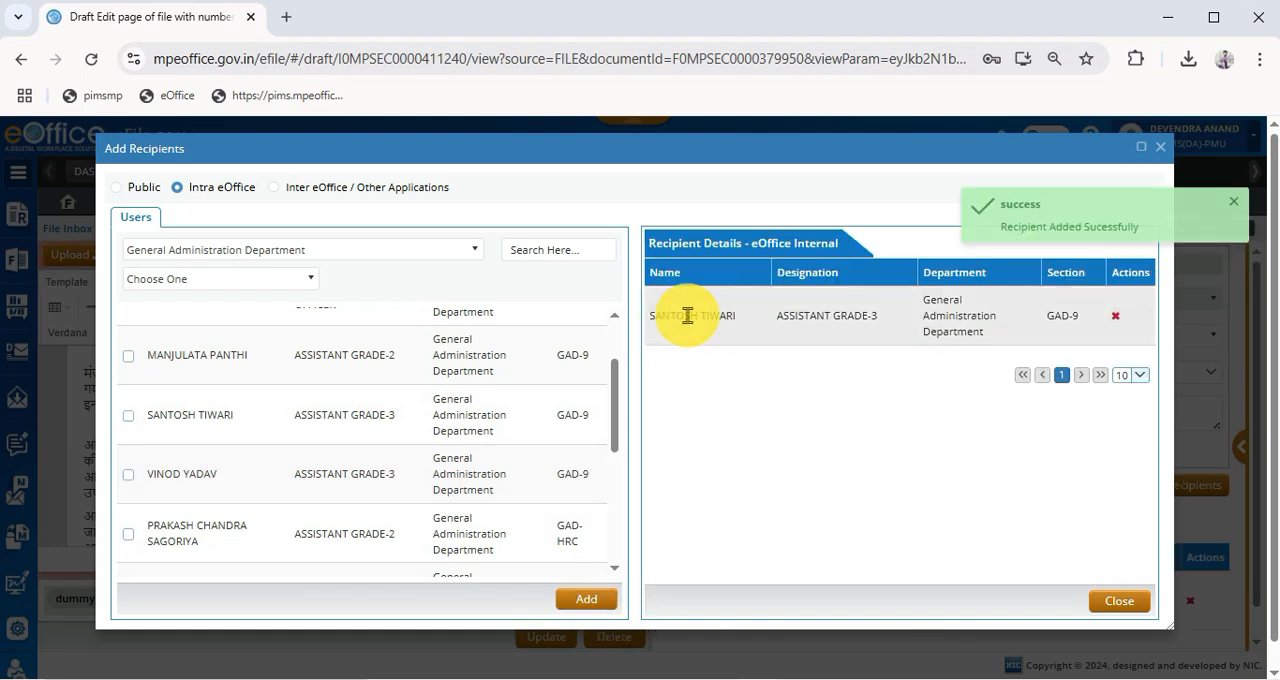
{"action": "left_click", "coordinate": [1115, 601]}
- Check the recipient details below the draft's subject and update the draft
{"action": "scroll", "coordinate": [932, 557], "scroll_direction": "down", "scroll_amount": 1}
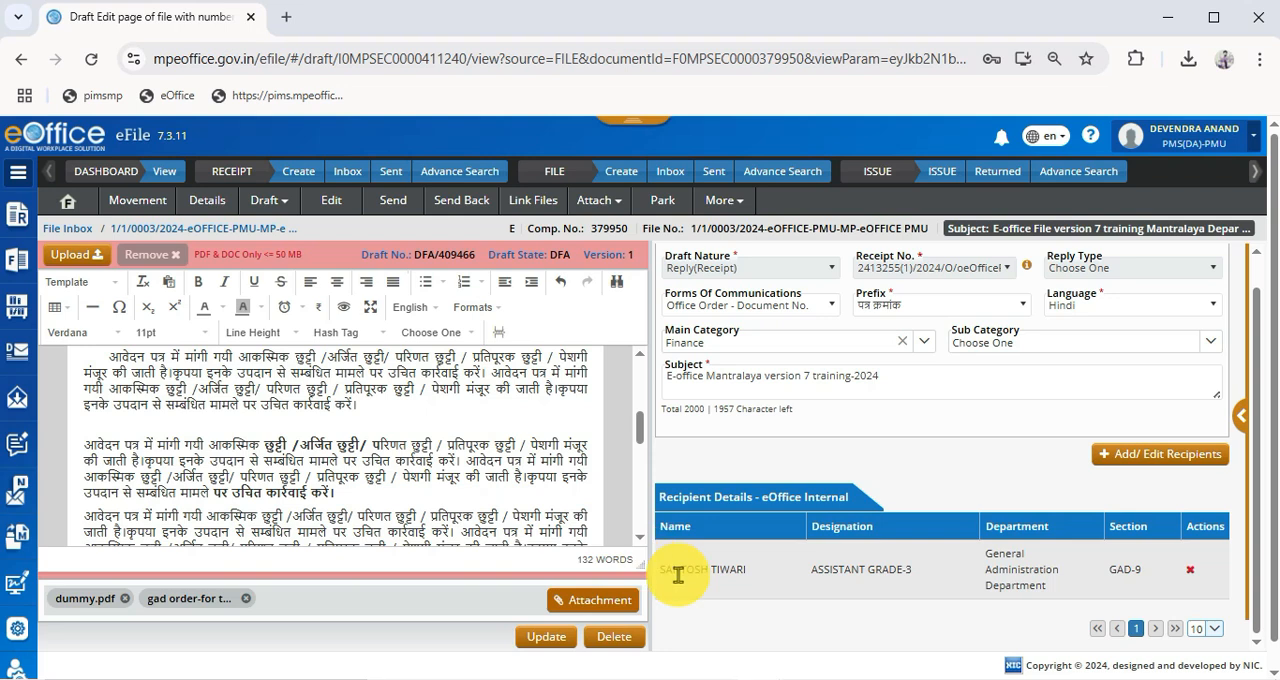
{"action": "left_click_drag", "start_coordinate": [680, 569], "coordinate": [867, 577]}
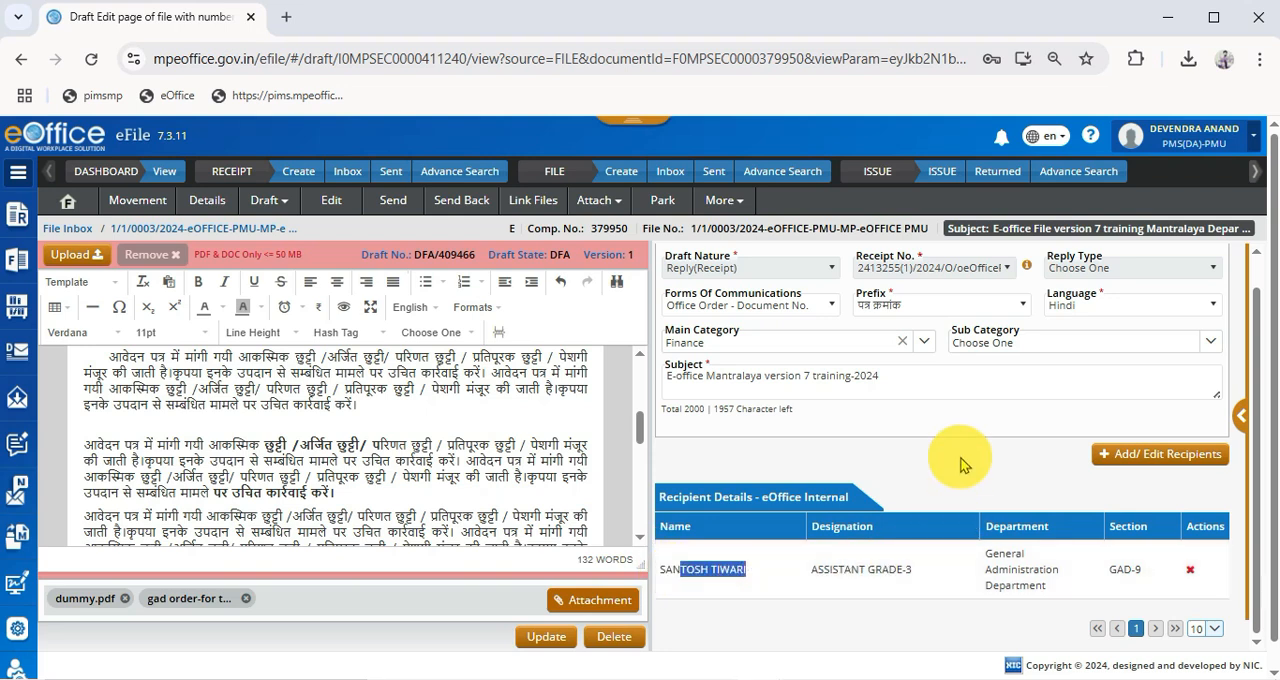
{"action": "left_click", "coordinate": [545, 638]}
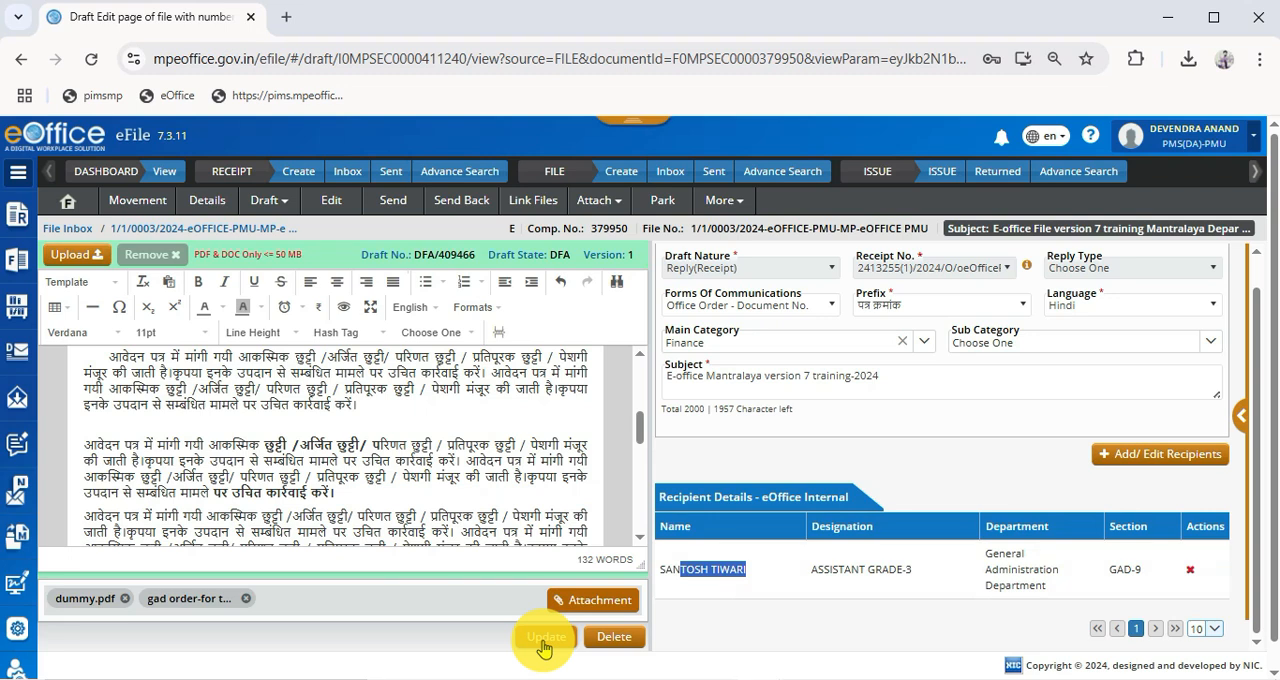